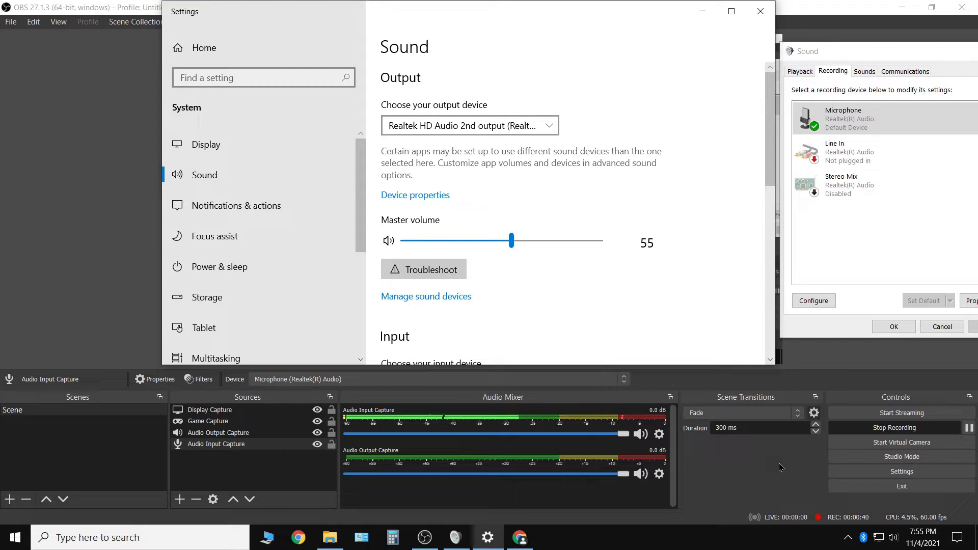
{"action": "left_click", "coordinate": [876, 430]}
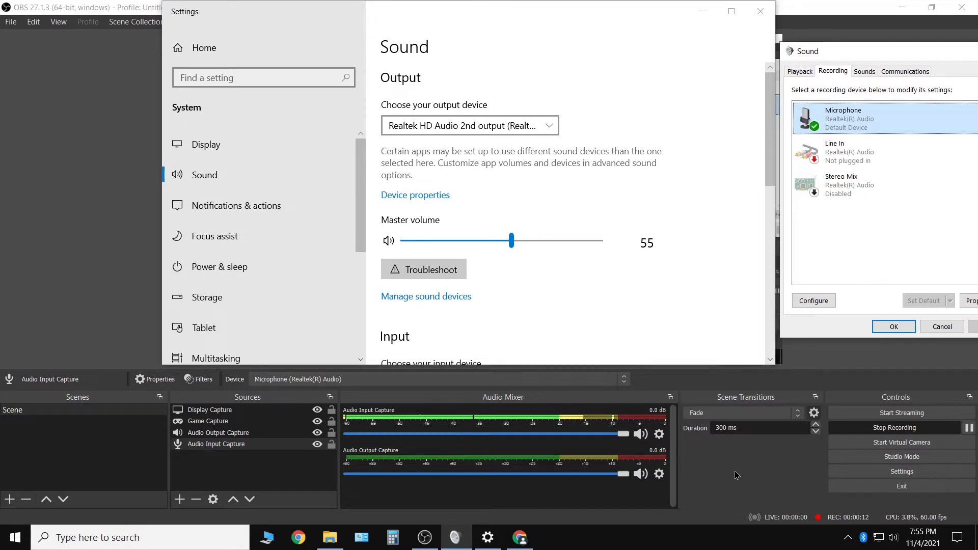
Bring up the Windows Sound dialog with its list of recording devices, placed fully in view.
{"action": "left_click_drag", "start_coordinate": [878, 48], "coordinate": [806, 55]}
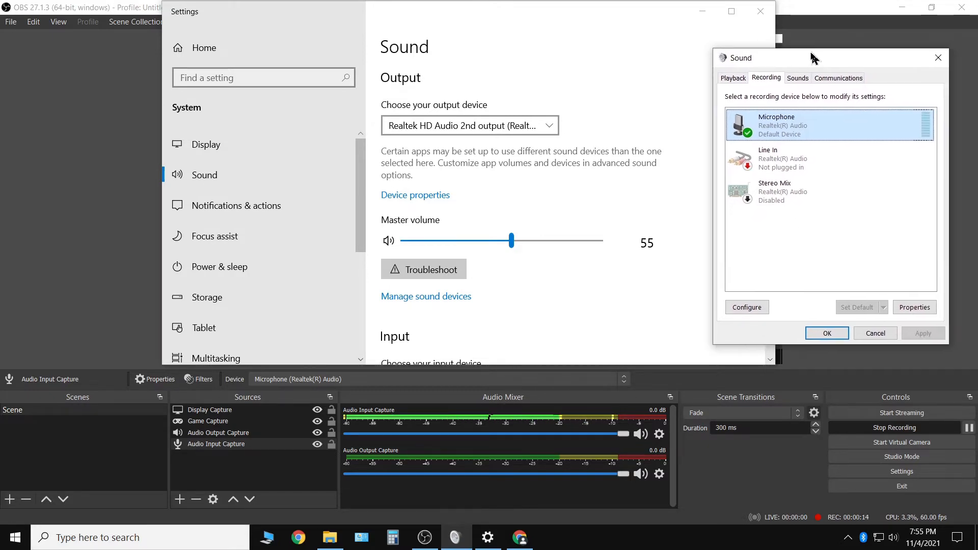
{"action": "right_click", "coordinate": [898, 546]}
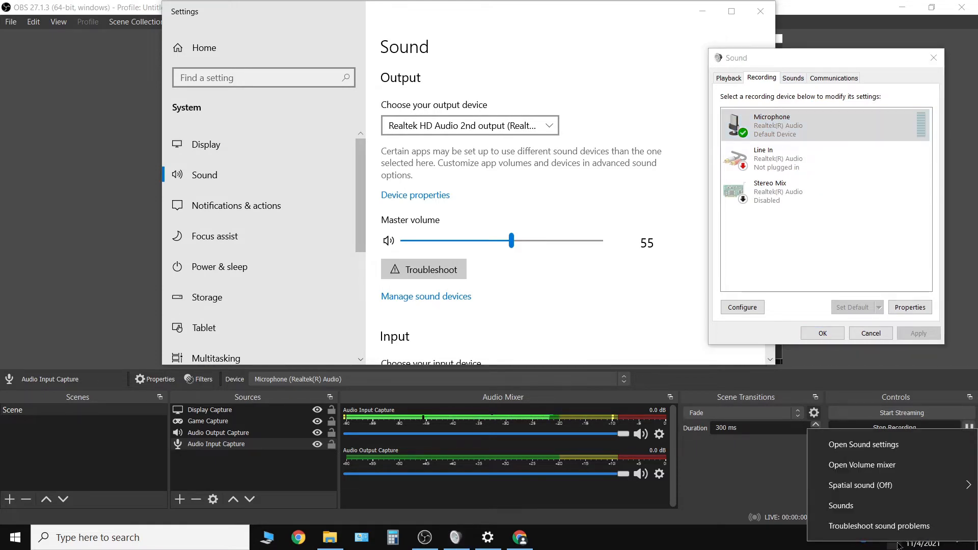
{"action": "left_click", "coordinate": [856, 505]}
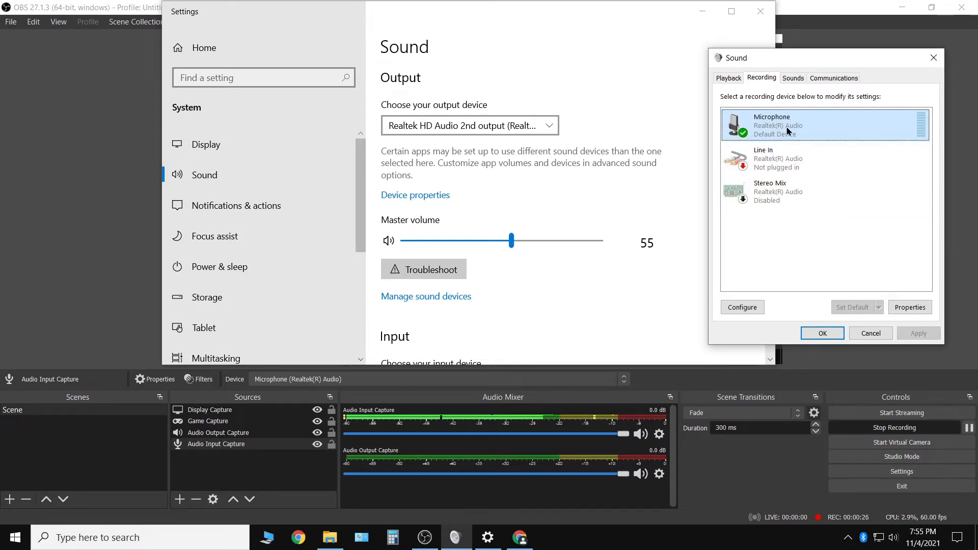
Open the Realtek microphone's properties, review its Listen and Levels settings, and accept them.
{"action": "right_click", "coordinate": [760, 127]}
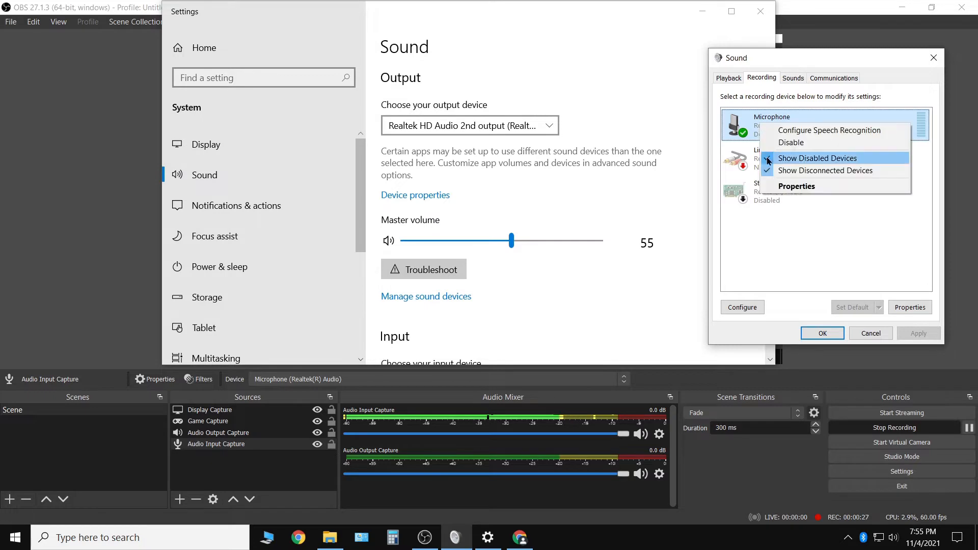
{"action": "left_click", "coordinate": [781, 193]}
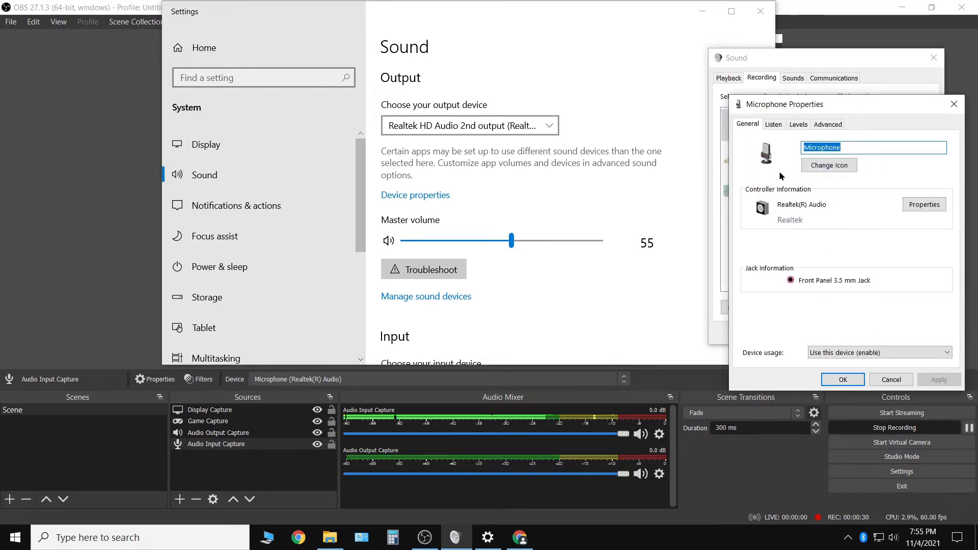
{"action": "left_click", "coordinate": [781, 130]}
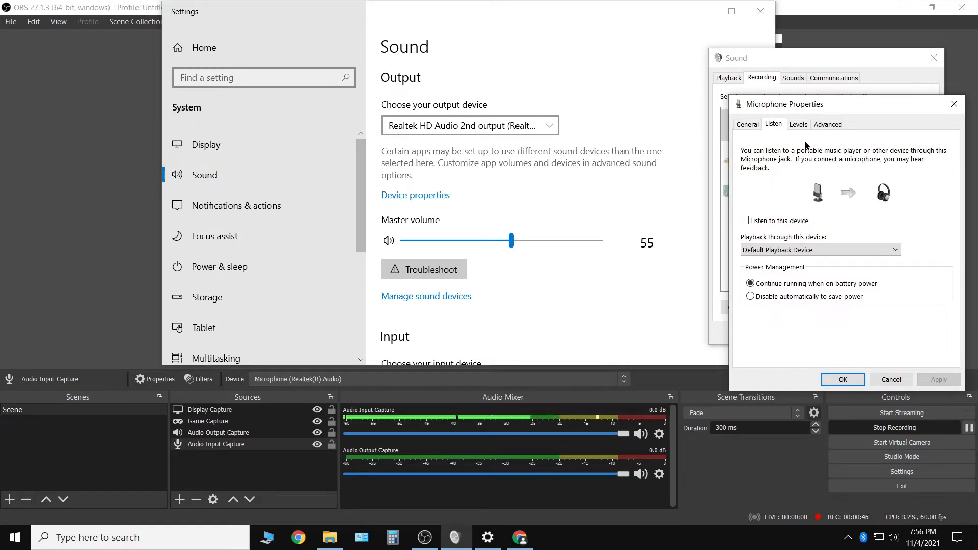
{"action": "left_click", "coordinate": [801, 125]}
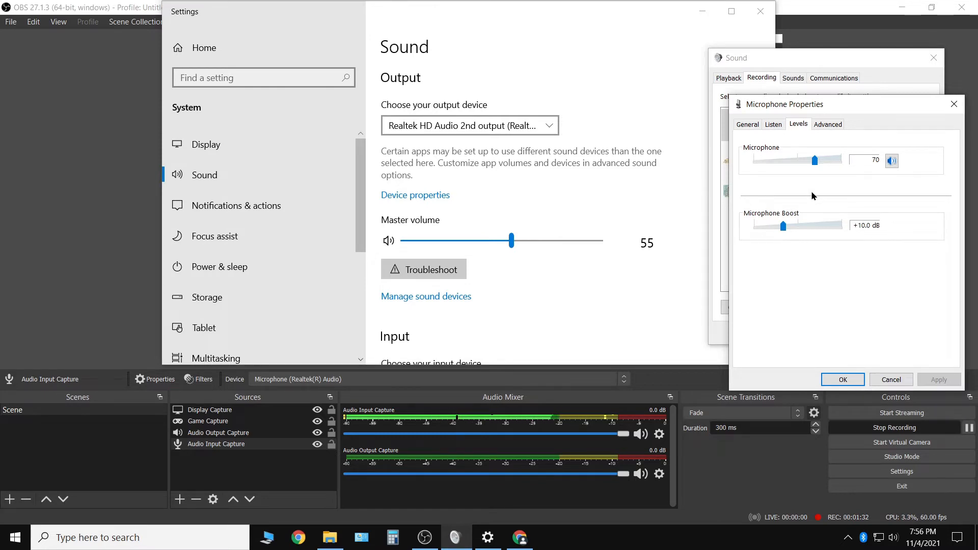
{"action": "left_click", "coordinate": [777, 126]}
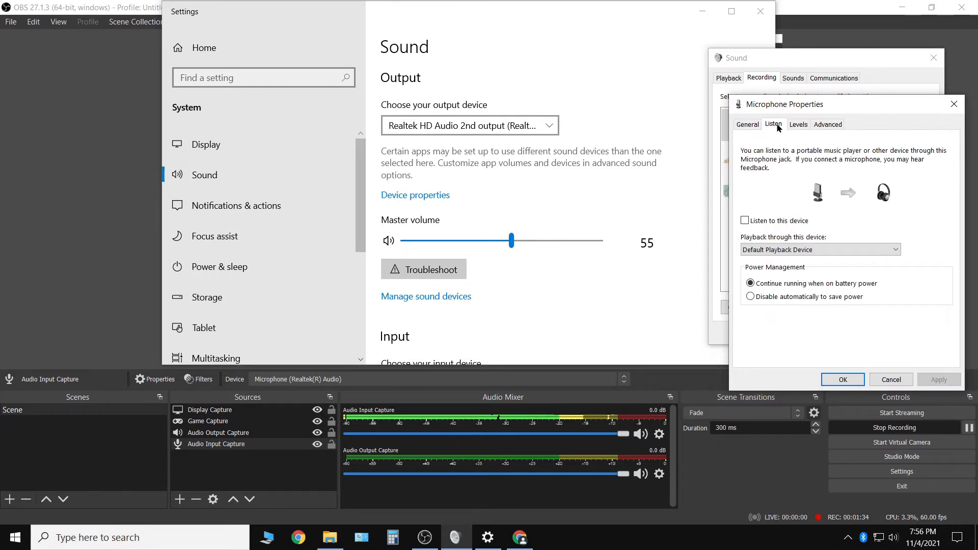
{"action": "left_click", "coordinate": [834, 381]}
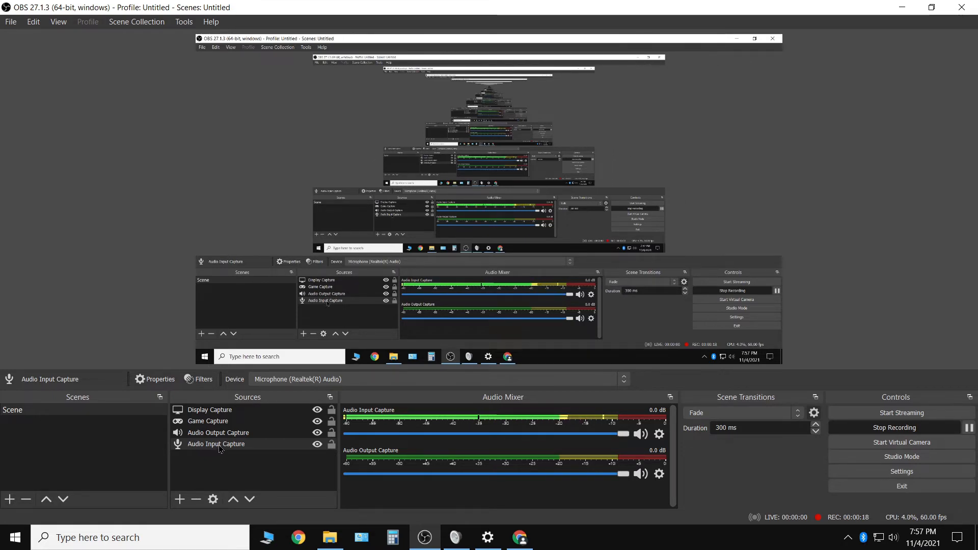
{"action": "left_click", "coordinate": [180, 499]}
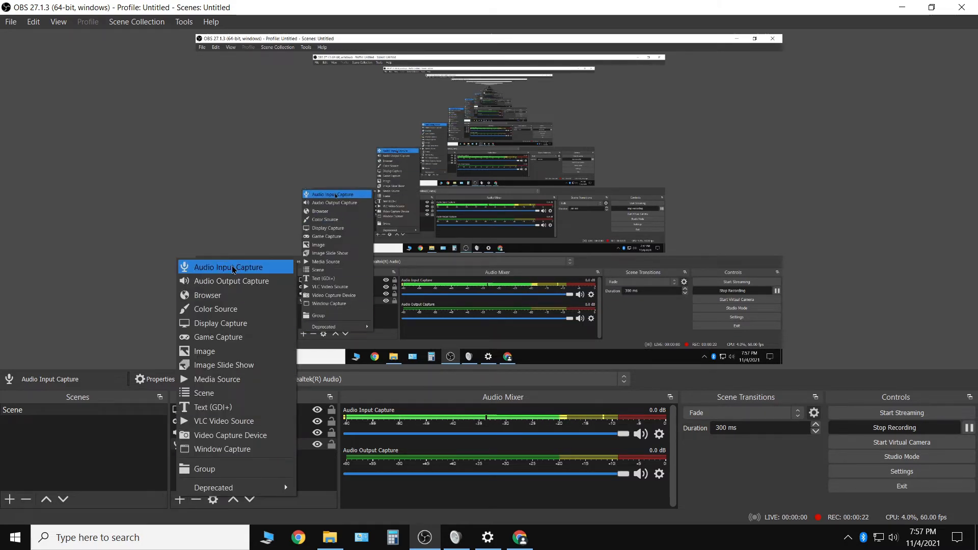
{"action": "left_click", "coordinate": [314, 483]}
{"action": "left_click", "coordinate": [314, 483]}
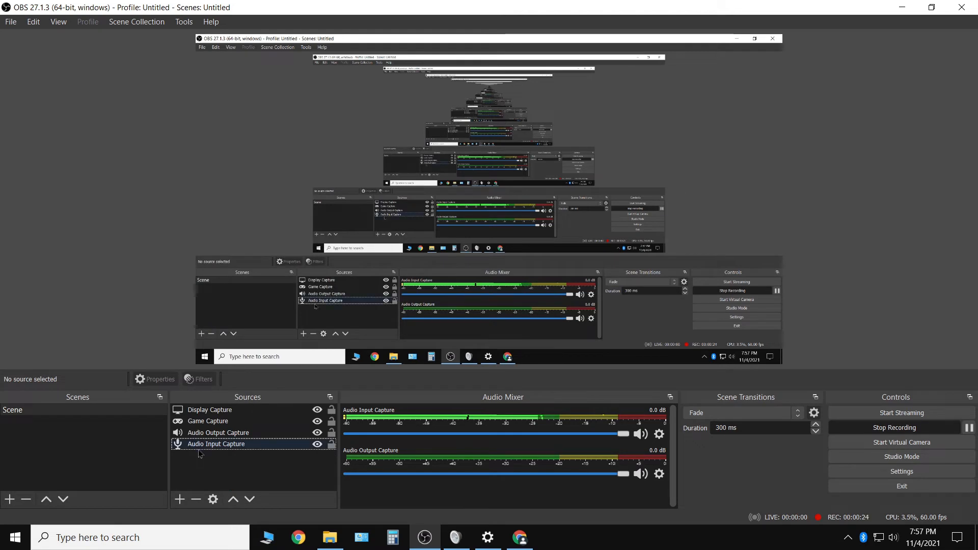
Open the filters of the Audio Input Capture source and examine the Noise Suppression filter's method options.
{"action": "right_click", "coordinate": [199, 449]}
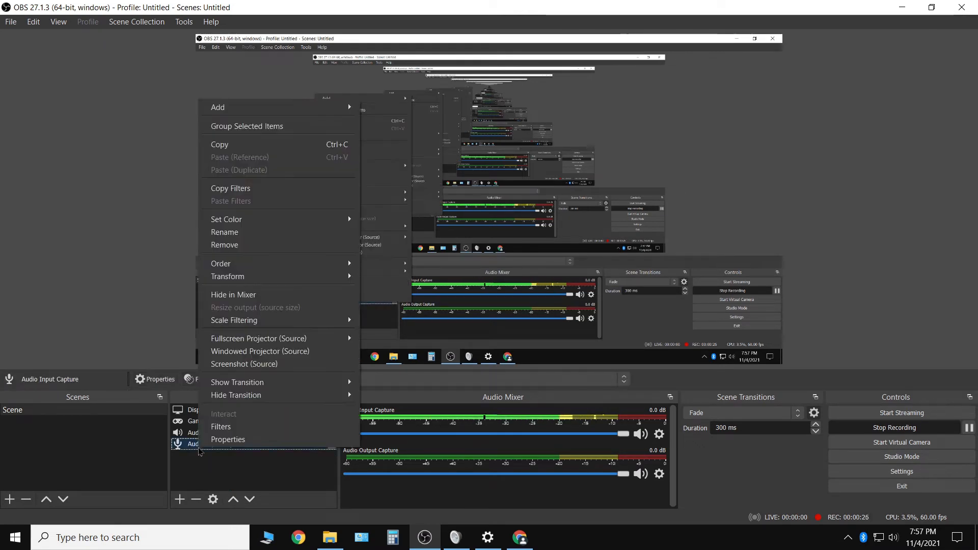
{"action": "left_click", "coordinate": [230, 437]}
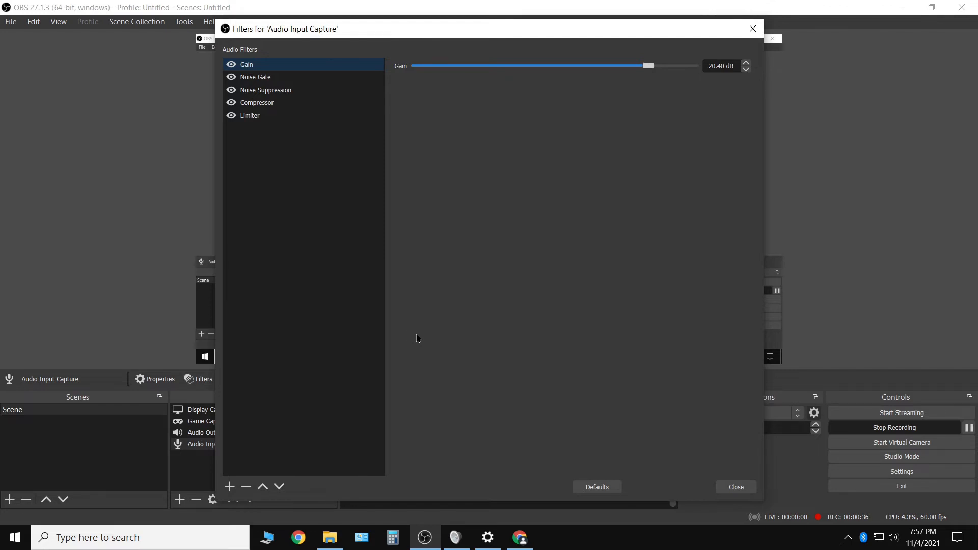
{"action": "left_click", "coordinate": [229, 488]}
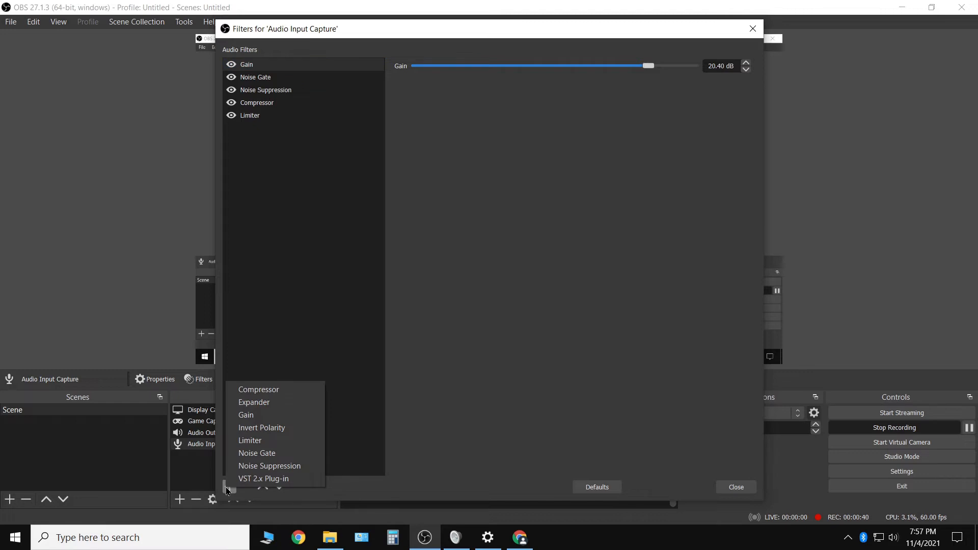
{"action": "left_click", "coordinate": [257, 466]}
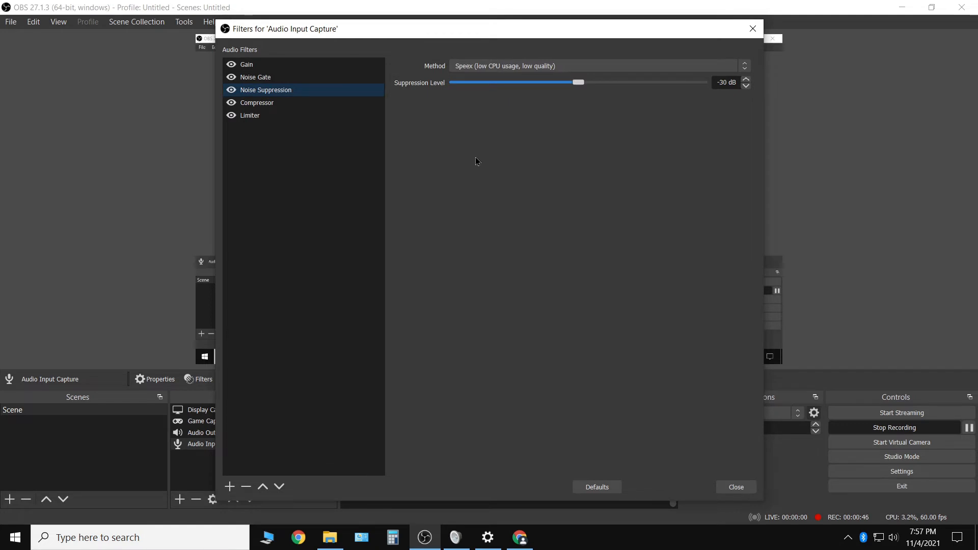
{"action": "left_click", "coordinate": [498, 67]}
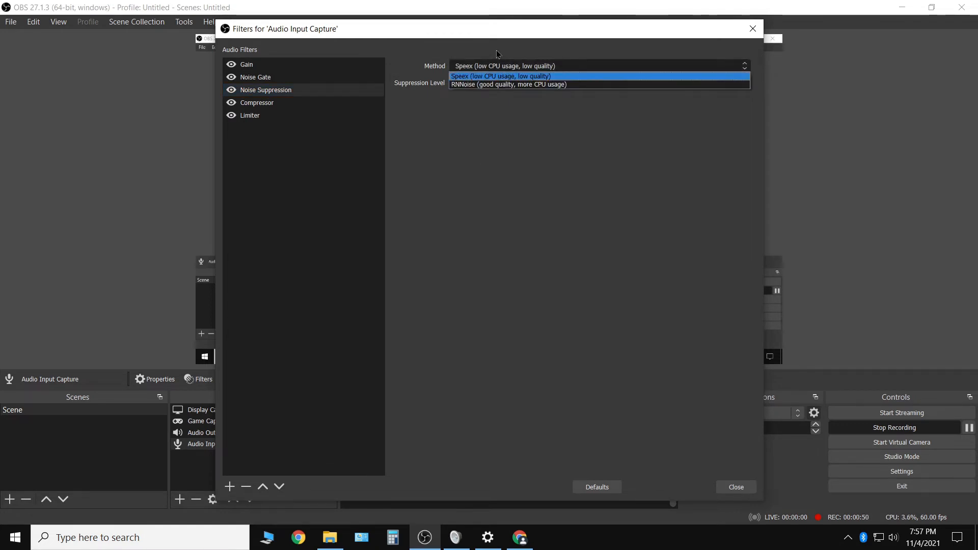
{"action": "left_click", "coordinate": [497, 54]}
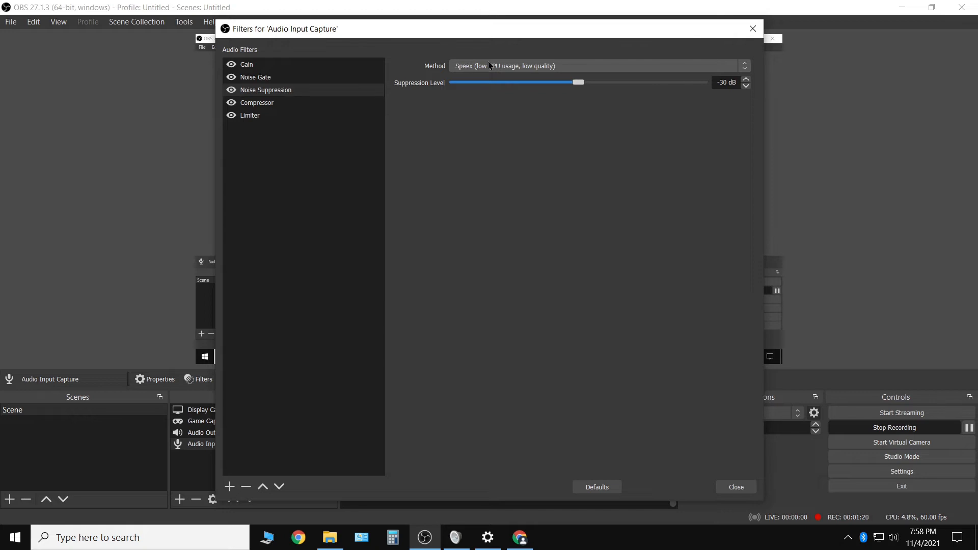
Examine the Noise Gate filter's thresholds and timings, comparing them with the Audio Input Capture level in the mixer.
{"action": "left_click", "coordinate": [229, 486]}
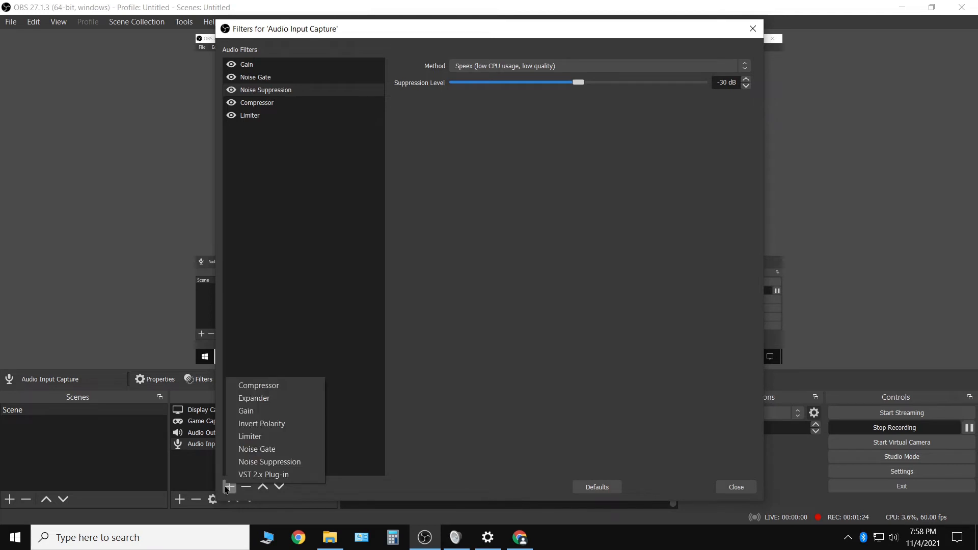
{"action": "left_click", "coordinate": [266, 76]}
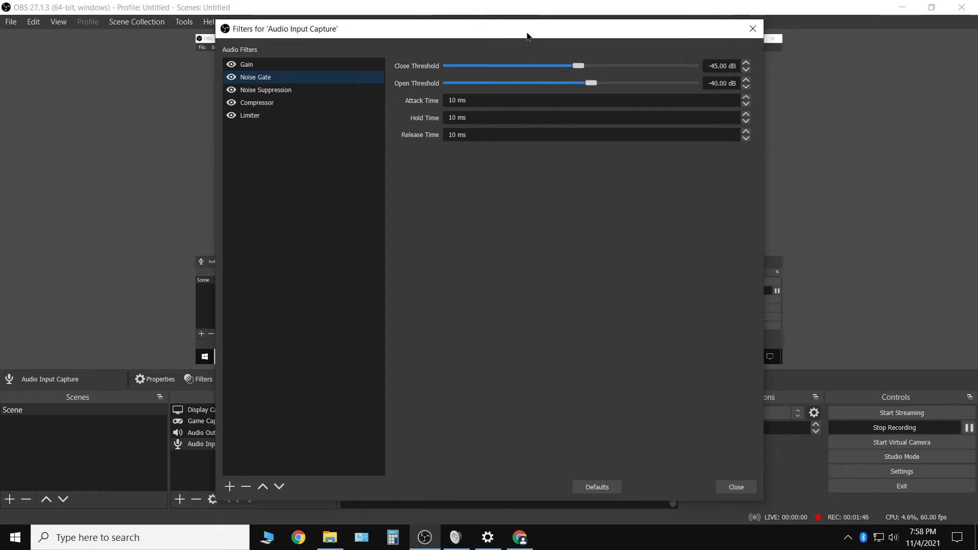
{"action": "left_click_drag", "start_coordinate": [526, 32], "coordinate": [60, 93]}
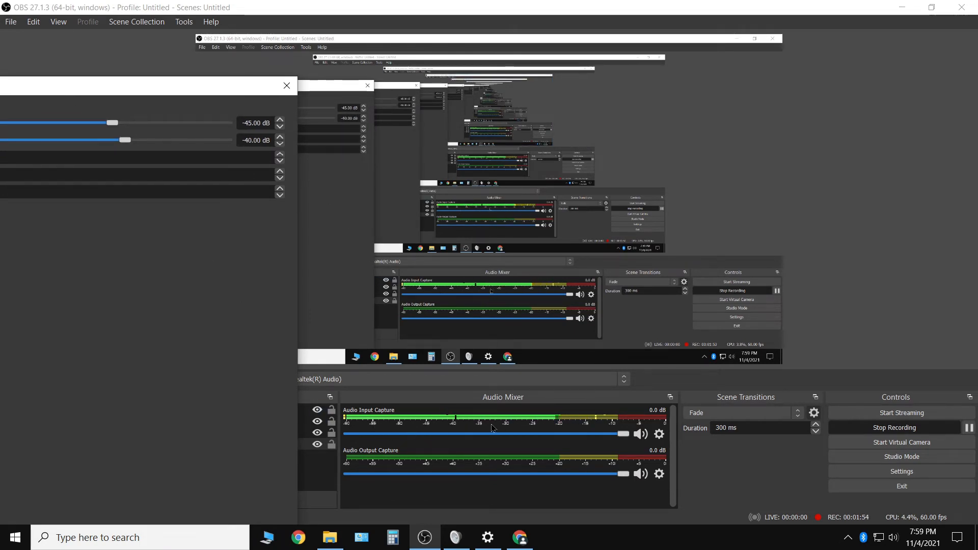
{"action": "left_click_drag", "start_coordinate": [182, 93], "coordinate": [622, 59]}
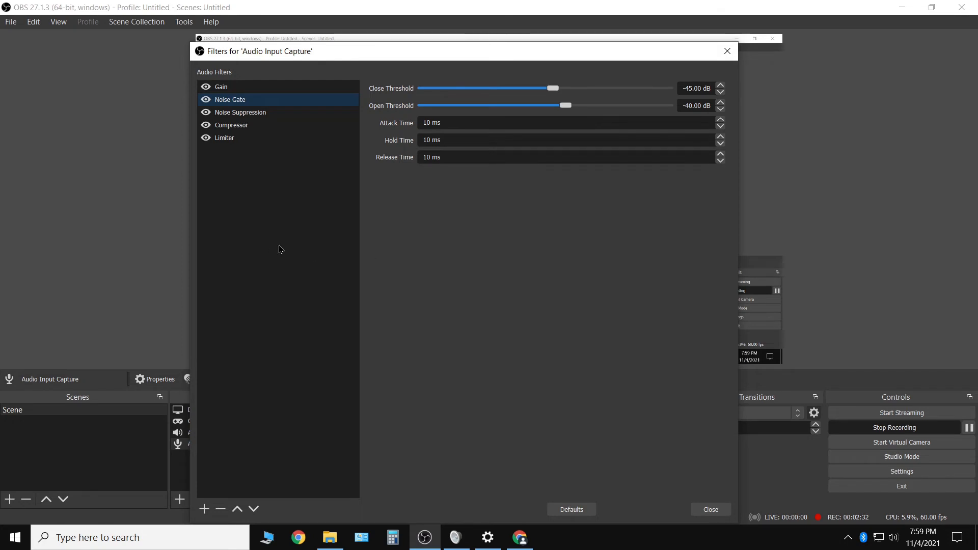
Examine the settings of the Compressor and Limiter filters on the microphone source.
{"action": "left_click", "coordinate": [231, 126]}
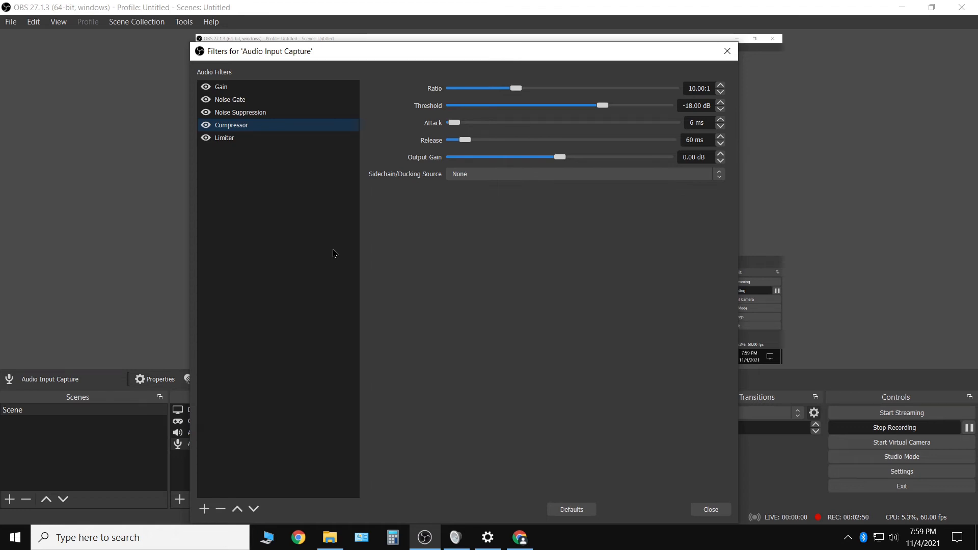
{"action": "left_click", "coordinate": [234, 142]}
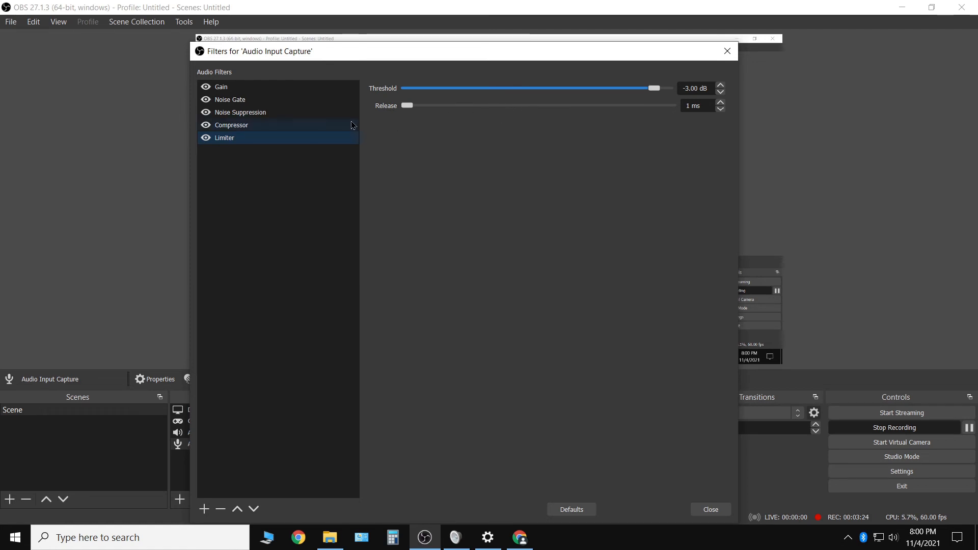
Examine the Gain filter's level against the Audio Input Capture meter in the mixer and close the filters window.
{"action": "left_click", "coordinate": [221, 87]}
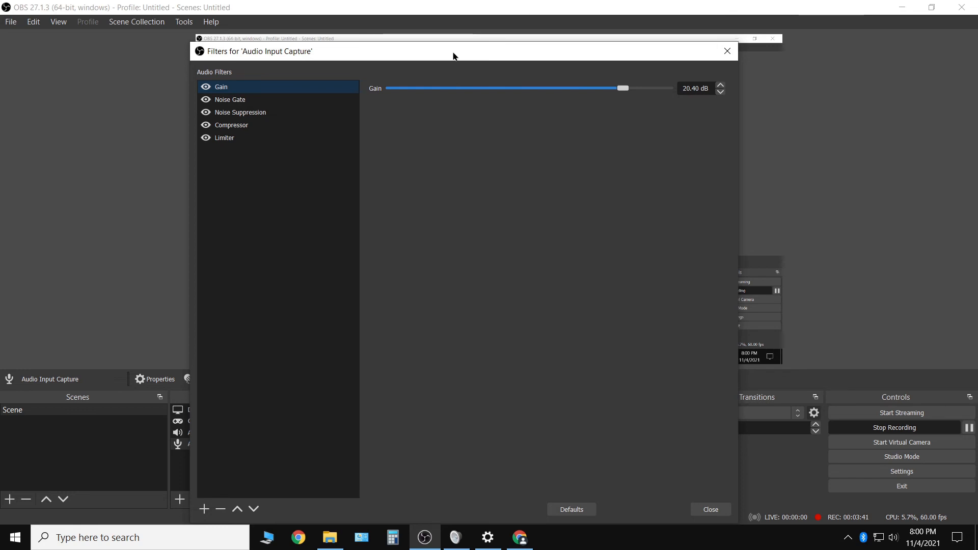
{"action": "left_click_drag", "start_coordinate": [453, 56], "coordinate": [5, 141]}
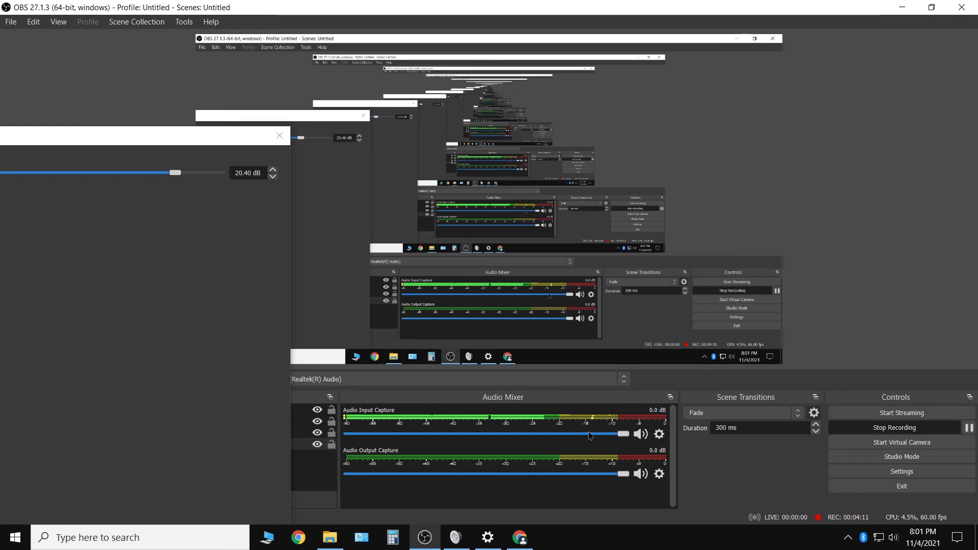
{"action": "left_click_drag", "start_coordinate": [166, 143], "coordinate": [266, 132]}
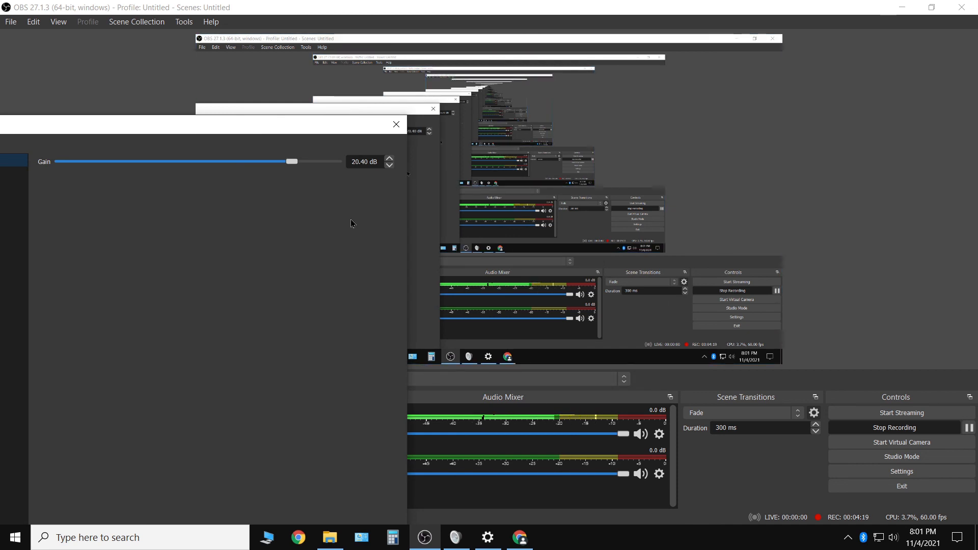
{"action": "left_click_drag", "start_coordinate": [260, 132], "coordinate": [576, 42]}
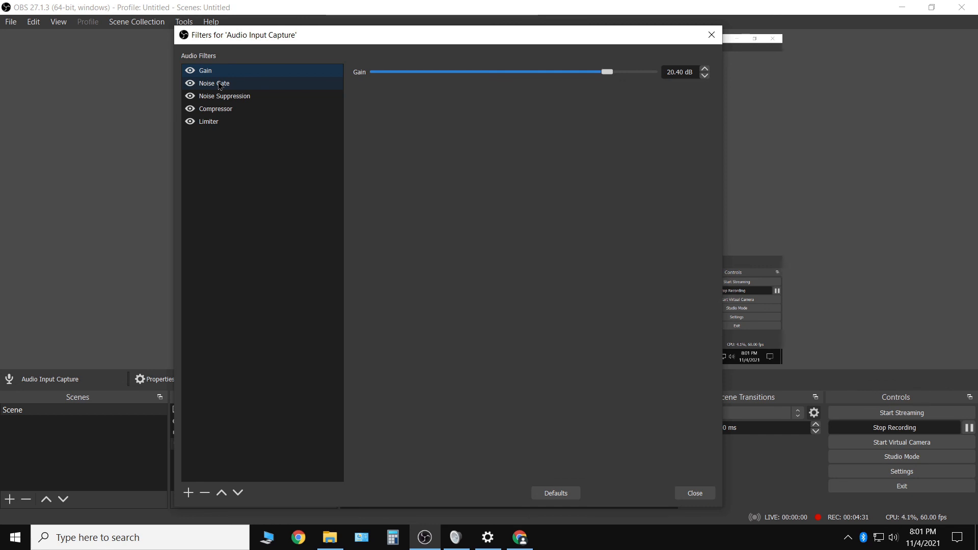
{"action": "left_click", "coordinate": [693, 493]}
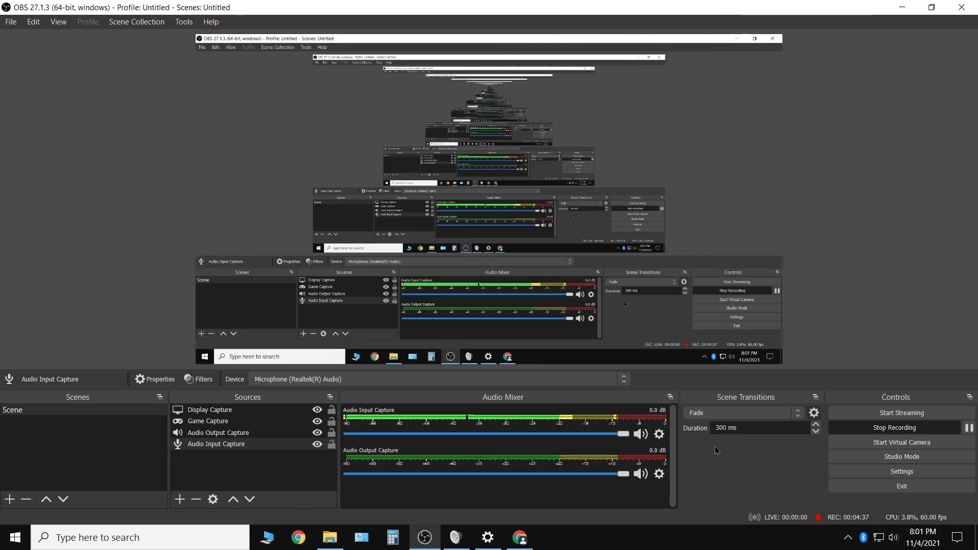